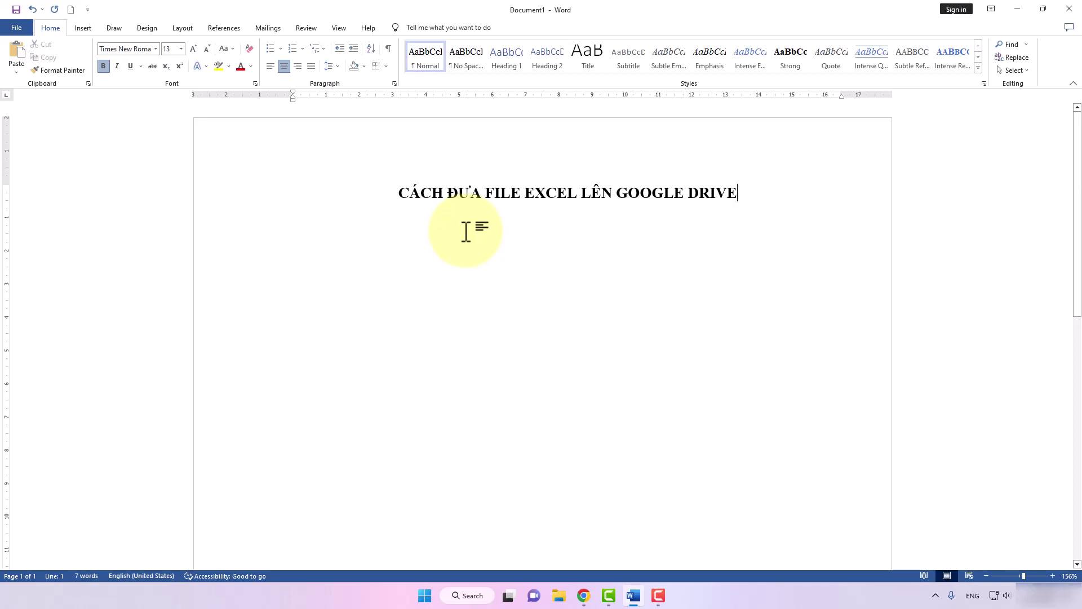
- Minimize the Word window to reveal the desktop and the 'file dữ liệu' Excel file
{"action": "left_click", "coordinate": [1020, 4]}
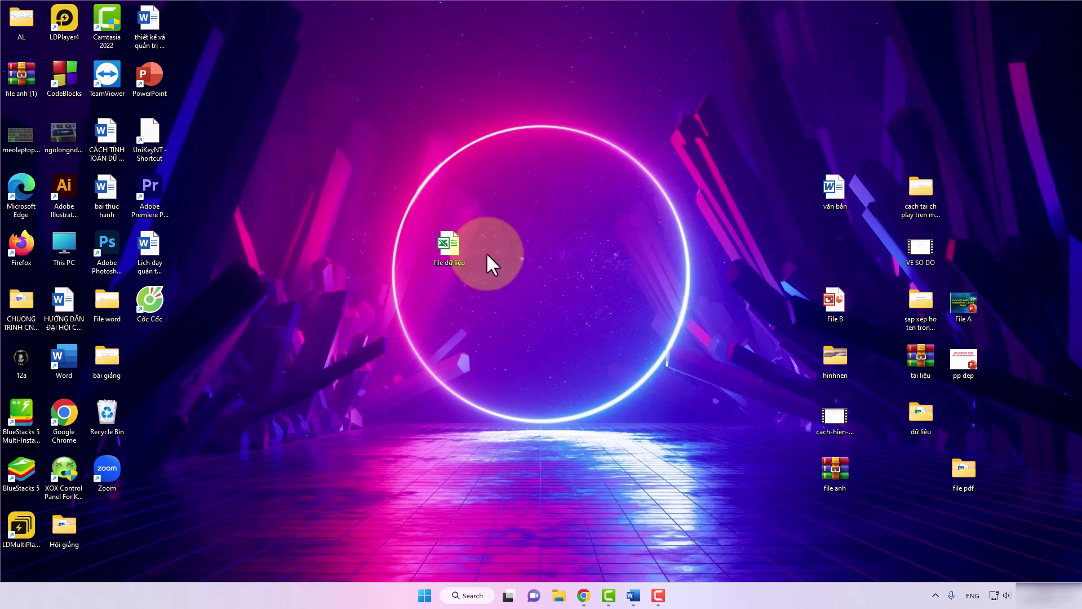
- Bring Chrome forward and go to Google Drive from the Google apps grid
{"action": "left_click", "coordinate": [584, 595]}
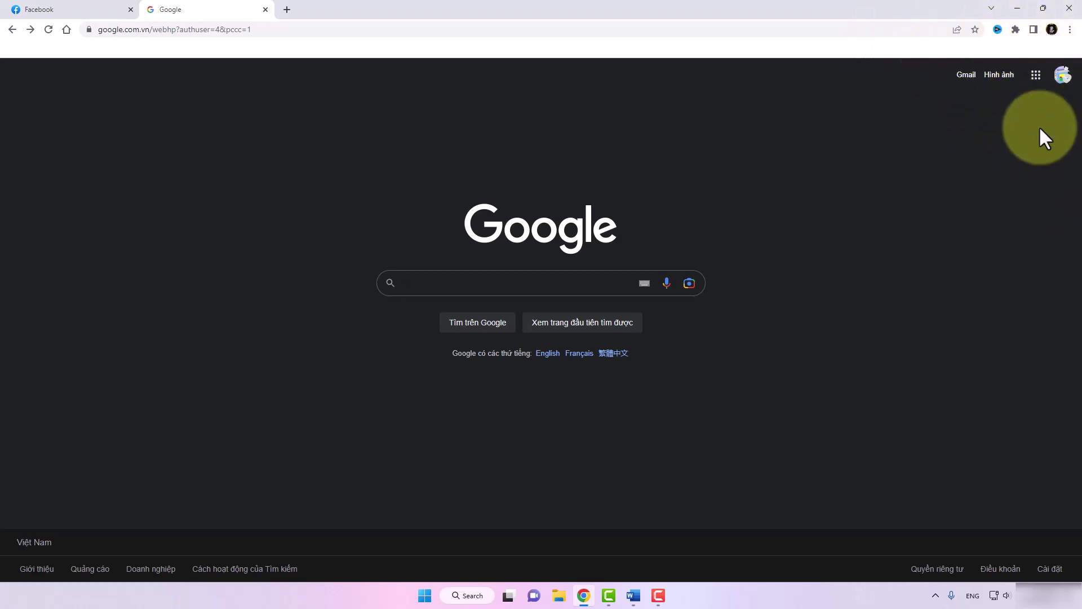
{"action": "left_click", "coordinate": [1036, 76]}
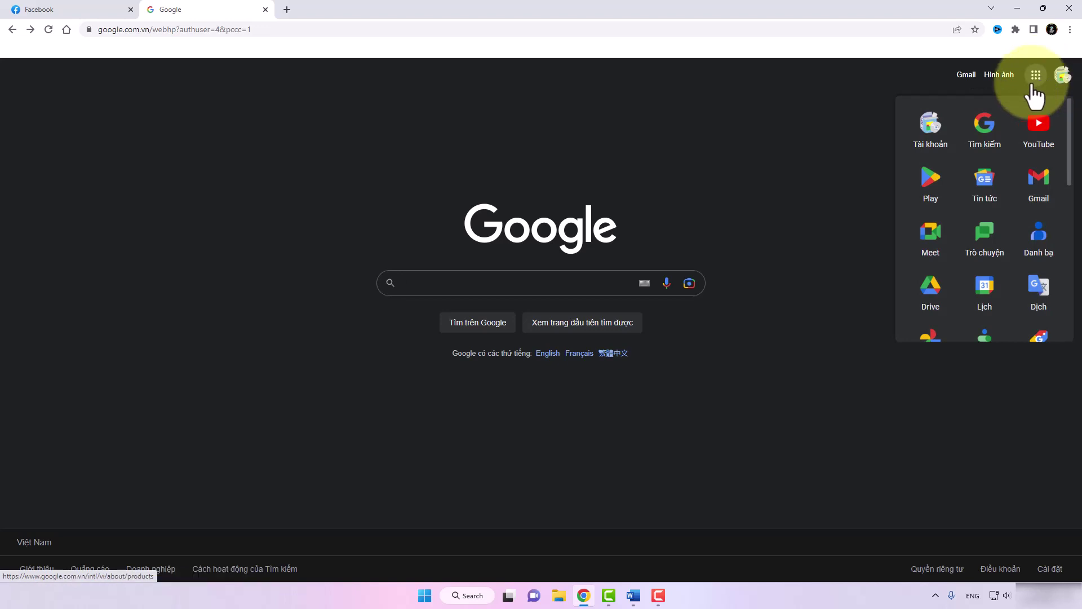
{"action": "left_click", "coordinate": [949, 286]}
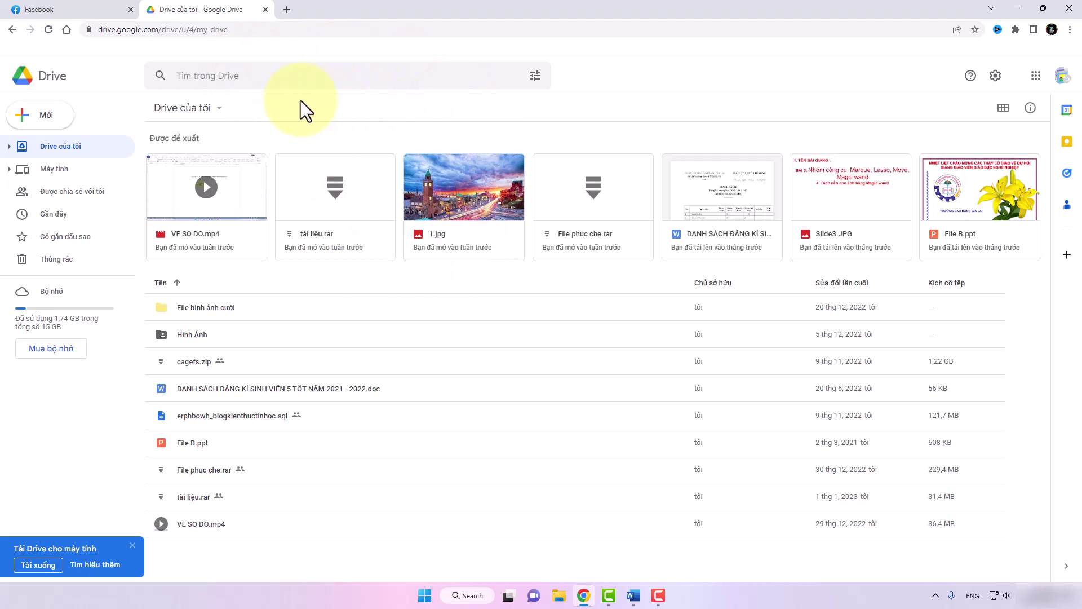
- Upload 'file dữ liệu.xls' from the Desktop into My Drive
{"action": "left_click", "coordinate": [220, 110]}
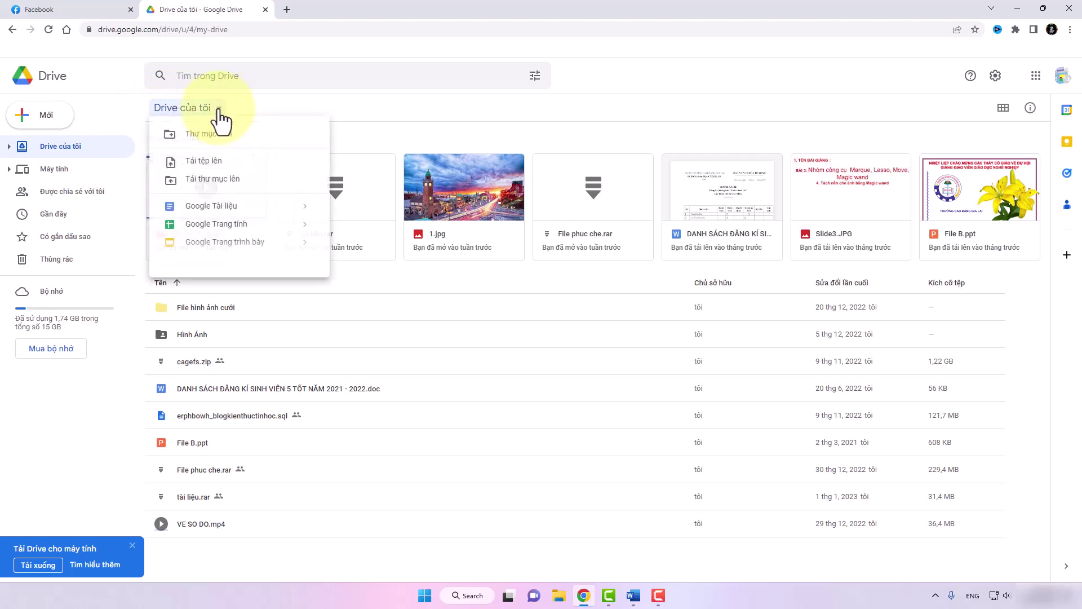
{"action": "left_click", "coordinate": [205, 162]}
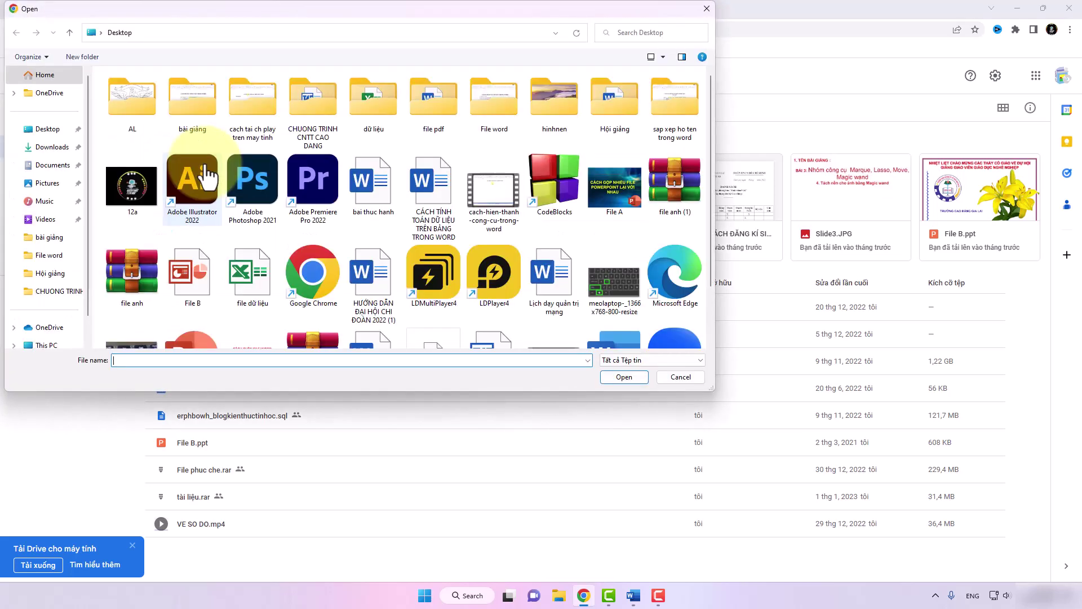
{"action": "scroll", "coordinate": [388, 158], "scroll_direction": "down", "scroll_amount": 1}
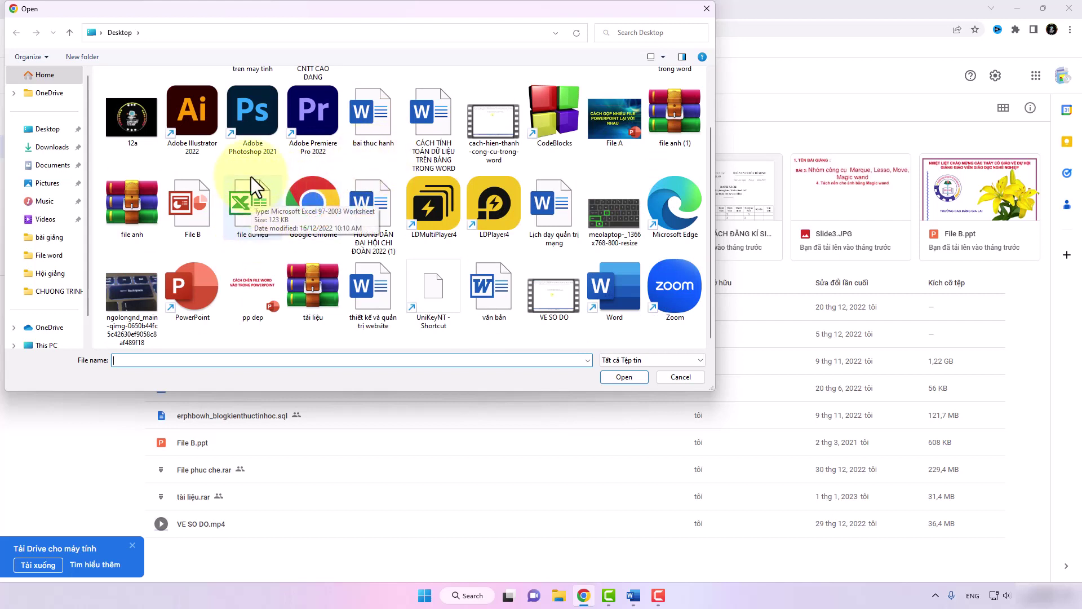
{"action": "left_click", "coordinate": [248, 200]}
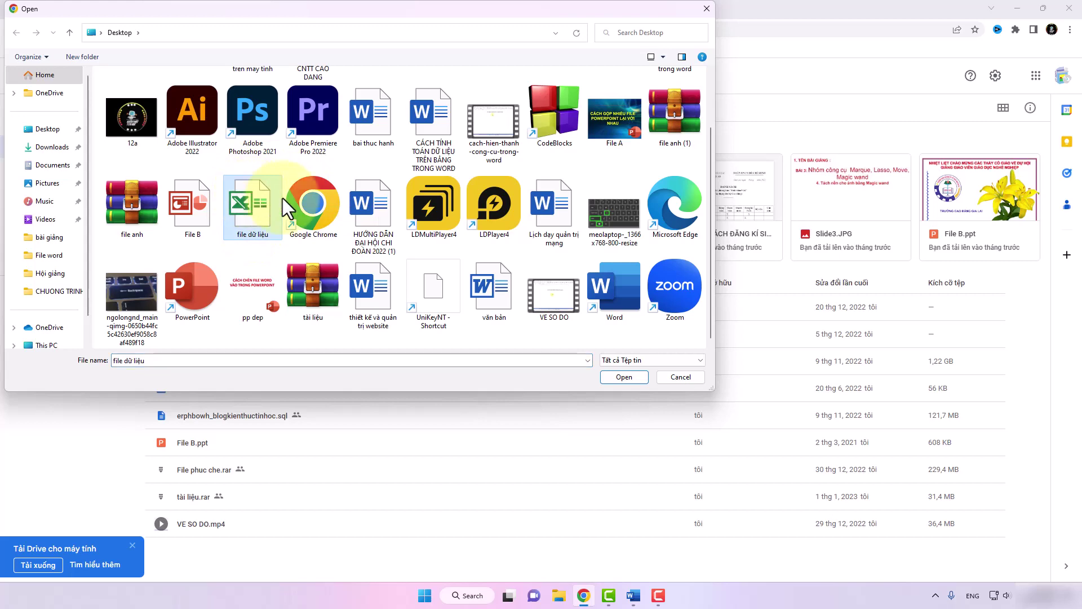
{"action": "left_click", "coordinate": [623, 375]}
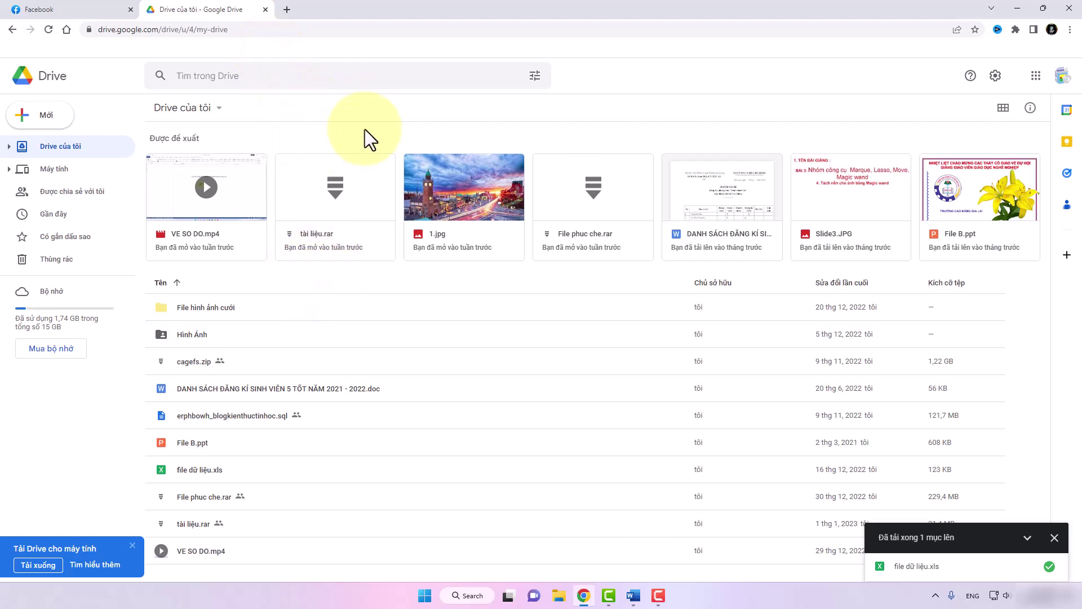
- Reload My Drive, open 'file dữ liệu.xls' in a new tab, then close that tab
{"action": "left_click", "coordinate": [256, 32]}
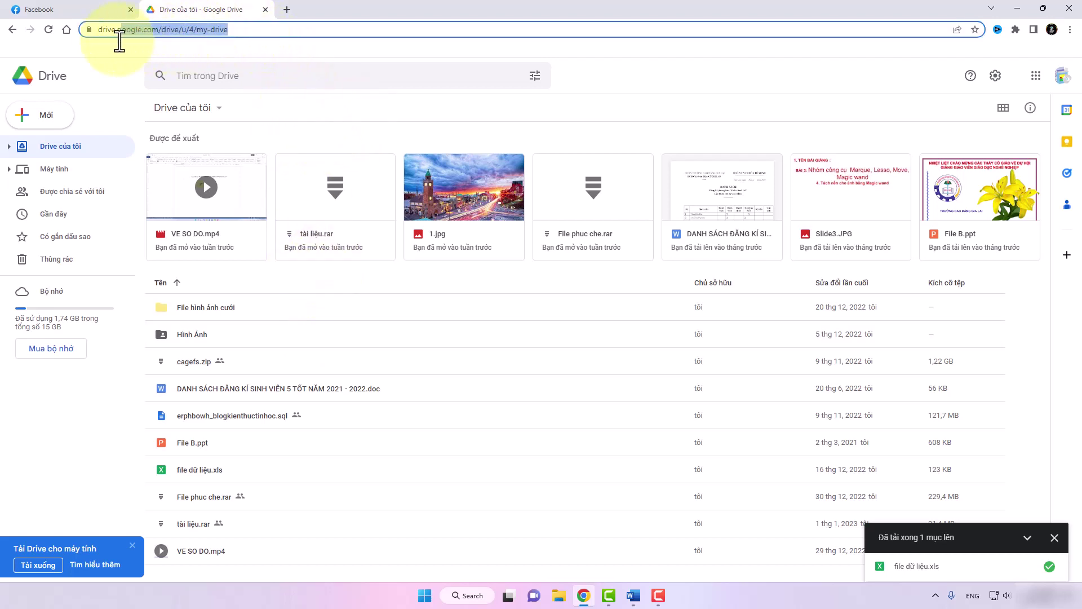
{"action": "key", "text": "Return"}
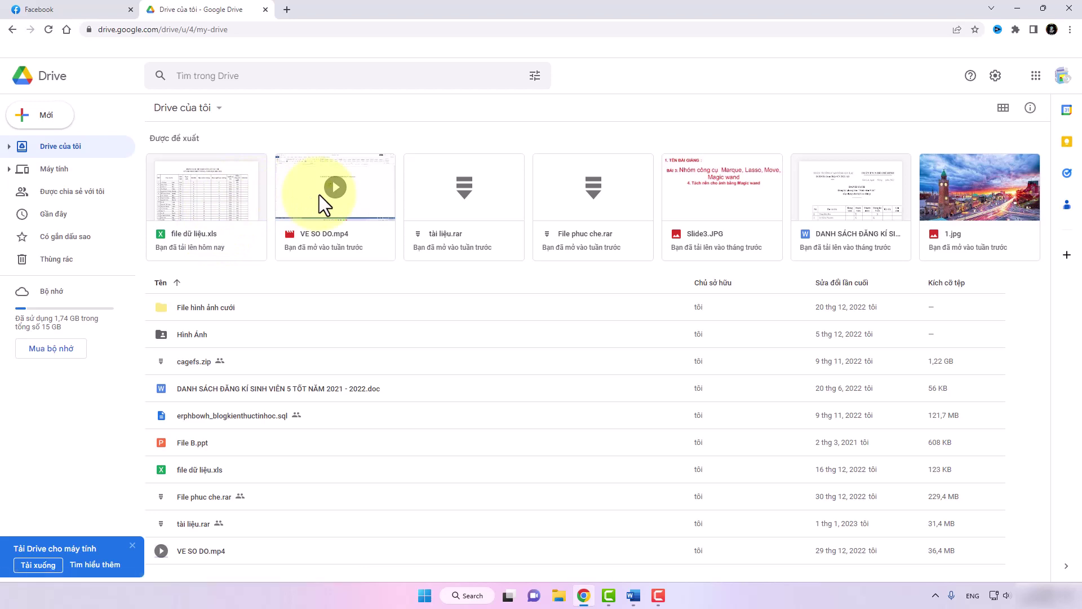
{"action": "double_click", "coordinate": [203, 177]}
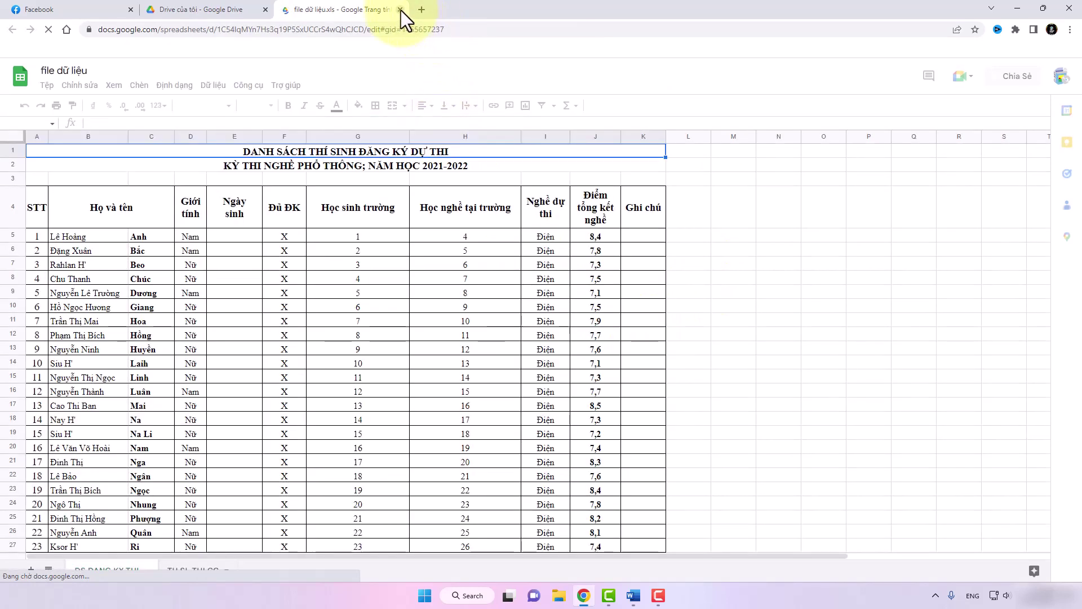
{"action": "left_click", "coordinate": [401, 10]}
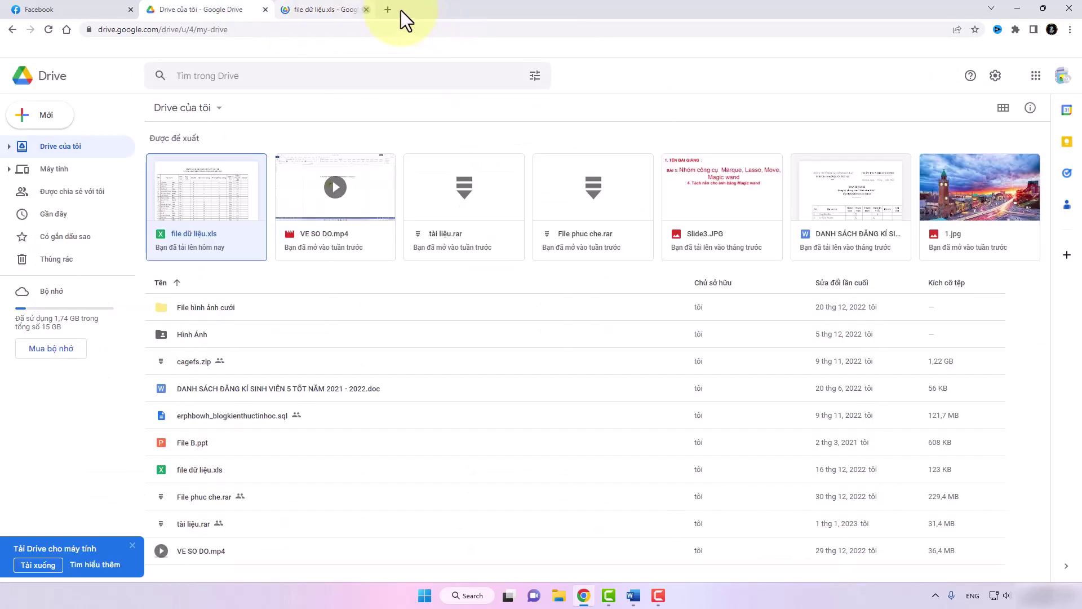
{"action": "right_click", "coordinate": [193, 180]}
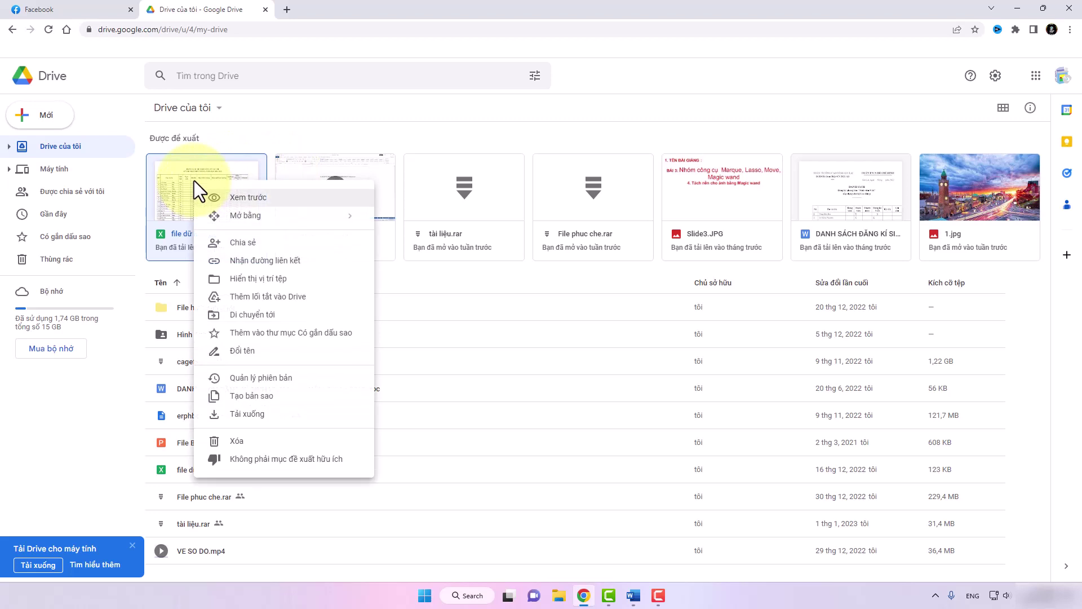
{"action": "mouse_move", "coordinate": [245, 215]}
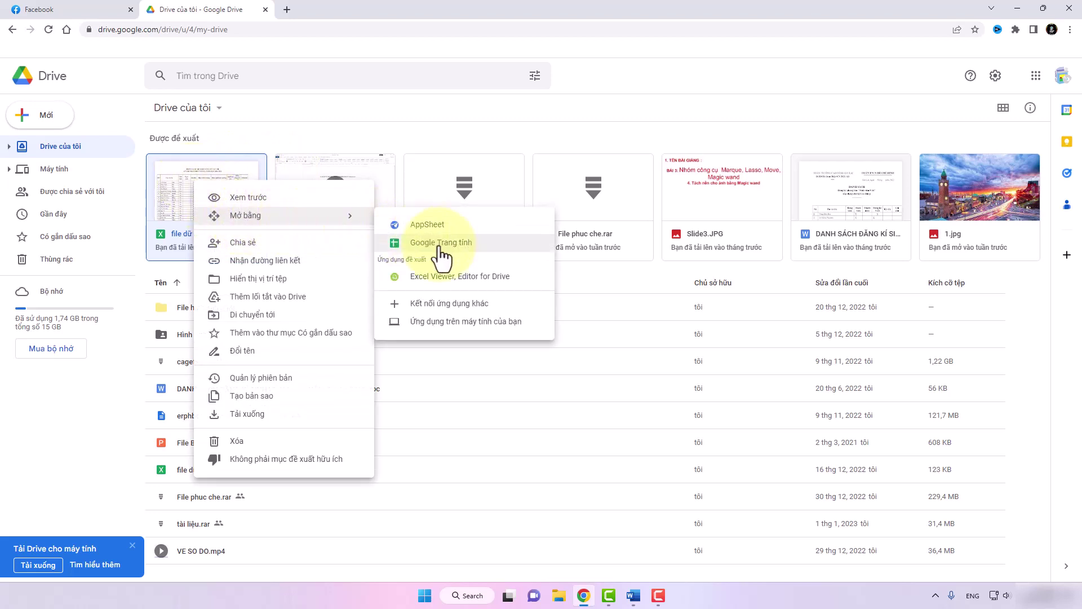
{"action": "left_click", "coordinate": [440, 243]}
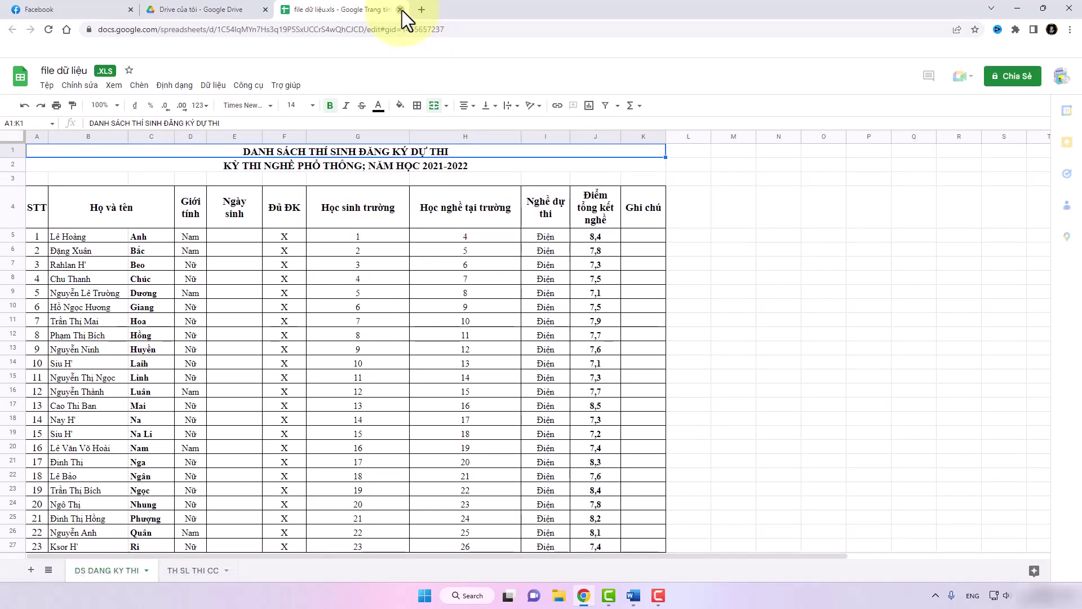
{"action": "left_click", "coordinate": [400, 10]}
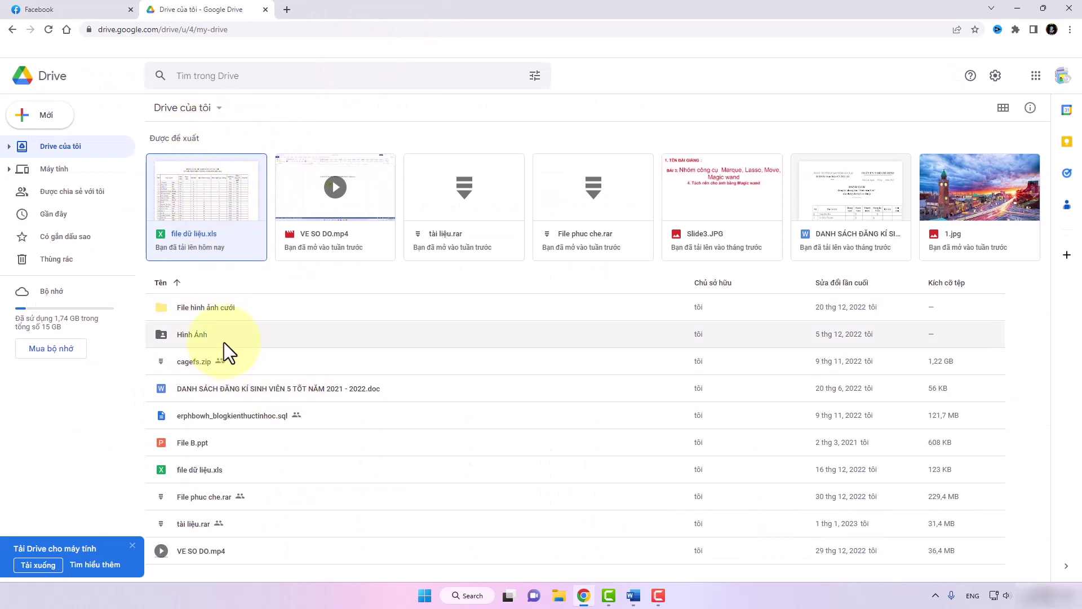
{"action": "right_click", "coordinate": [202, 178]}
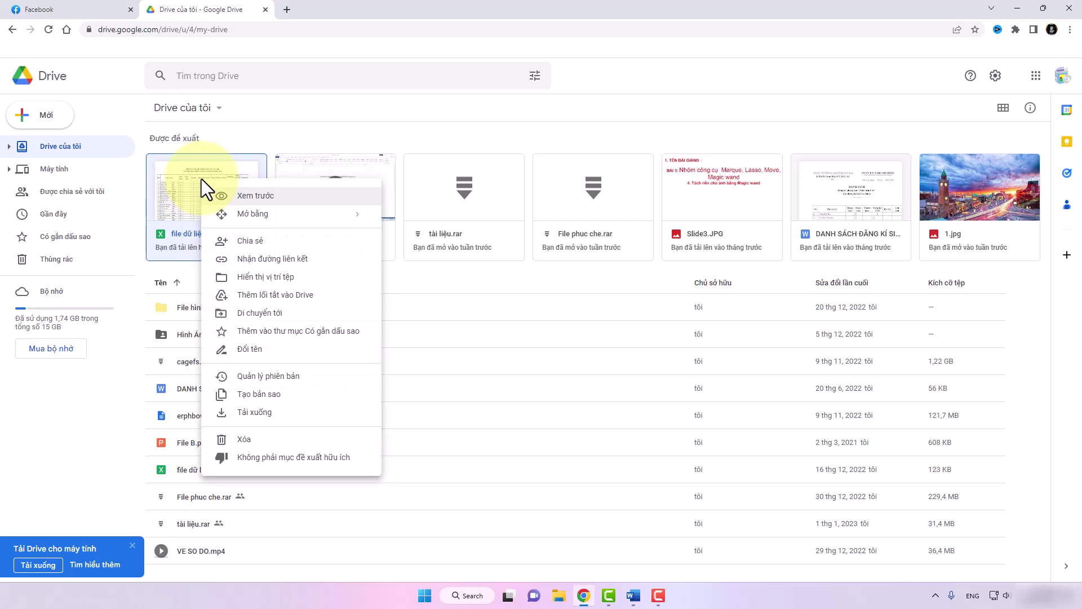
{"action": "left_click", "coordinate": [264, 414]}
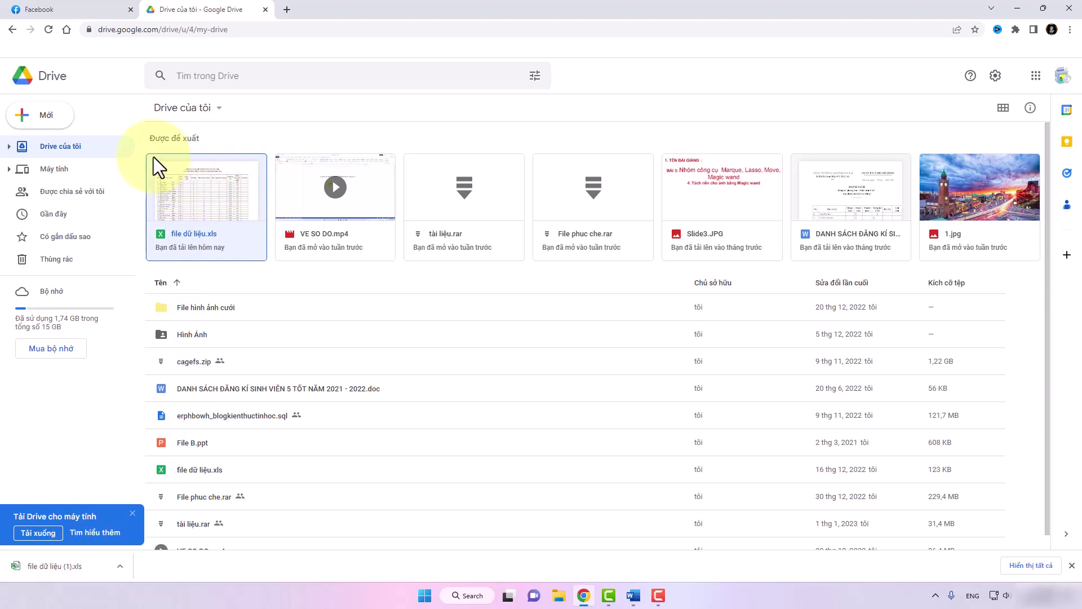
- Share 'file dữ liệu.xls' with 'Bất kỳ ai có đường liên kết' and copy its link
{"action": "right_click", "coordinate": [197, 184]}
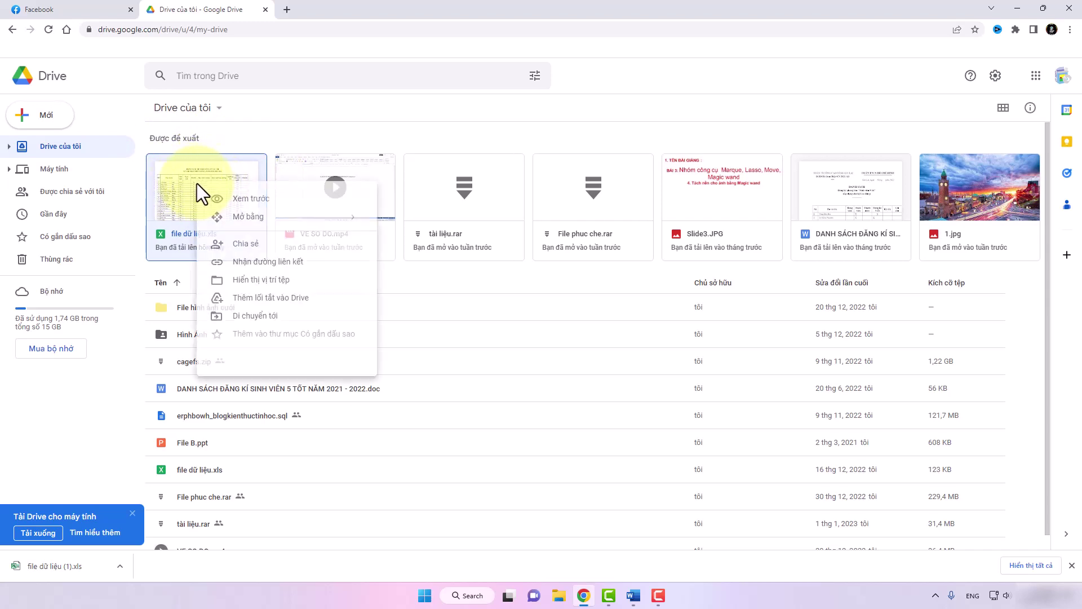
{"action": "left_click", "coordinate": [246, 245]}
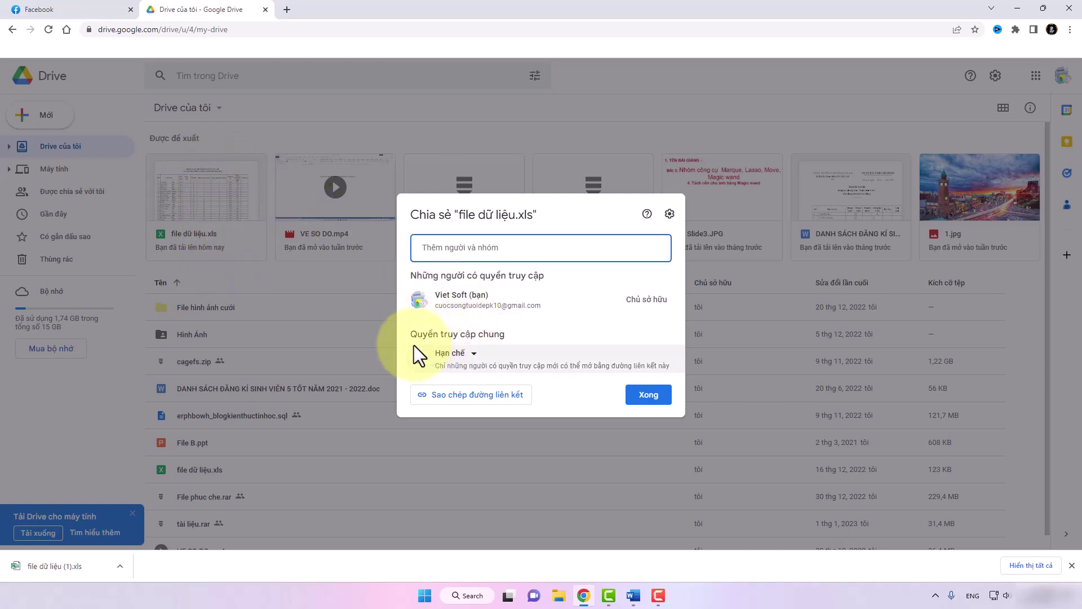
{"action": "left_click", "coordinate": [474, 355]}
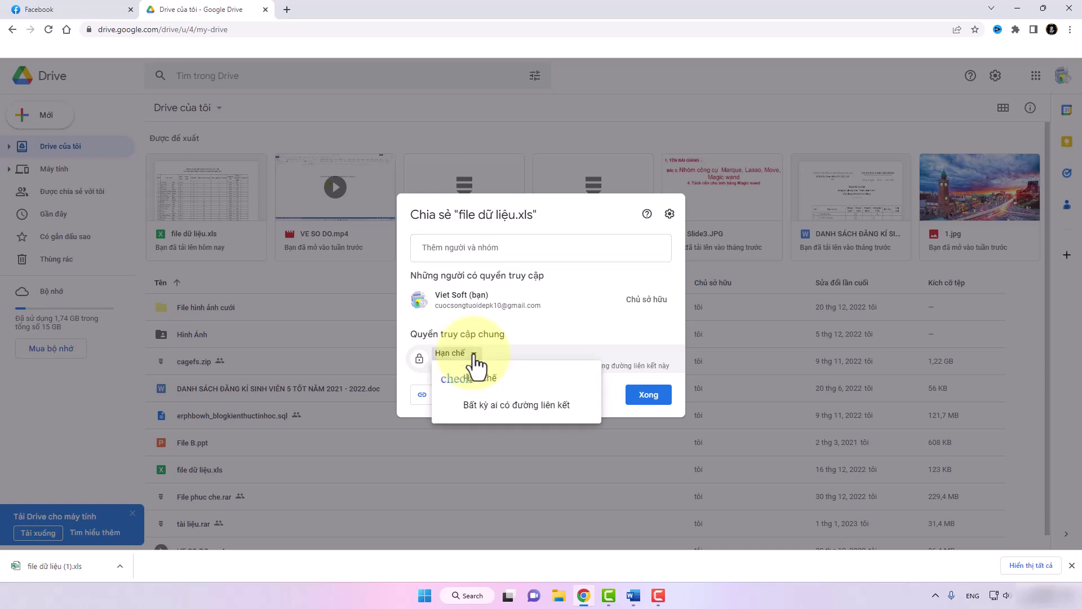
{"action": "left_click", "coordinate": [487, 408]}
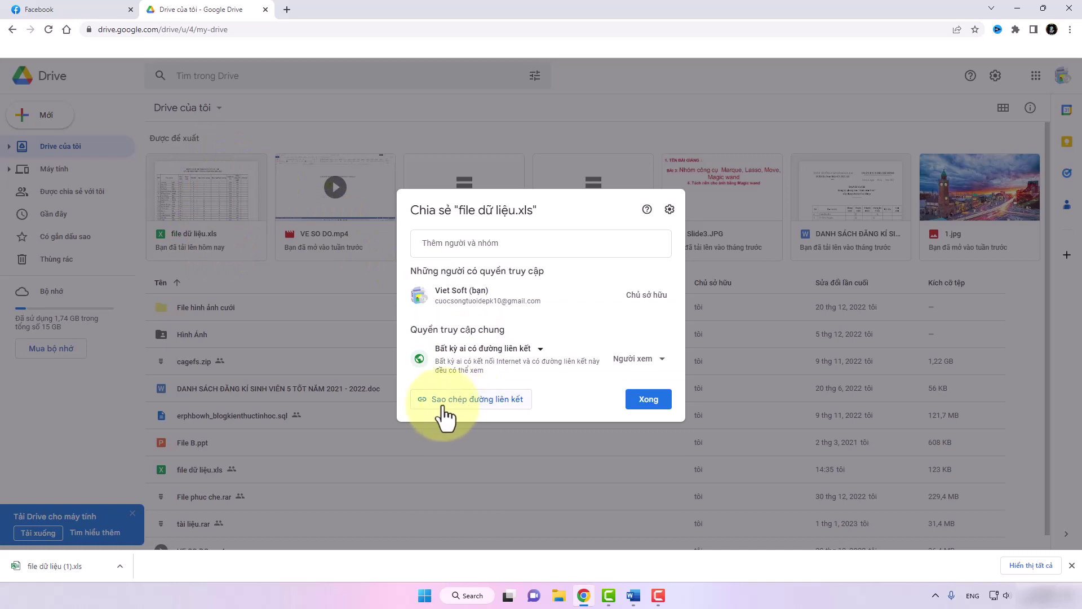
{"action": "left_click", "coordinate": [461, 403]}
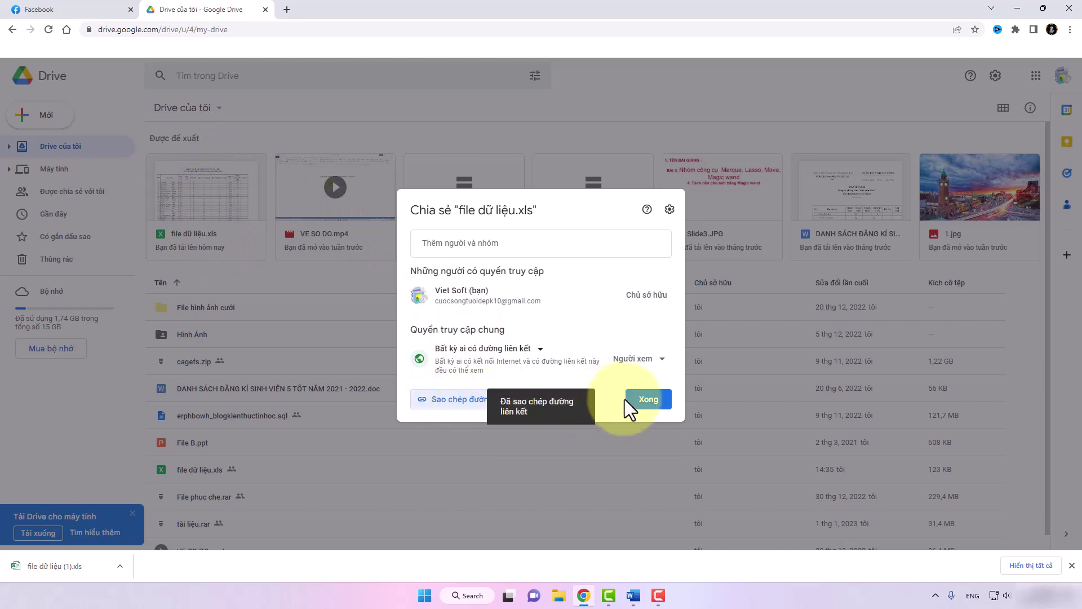
{"action": "left_click", "coordinate": [641, 401]}
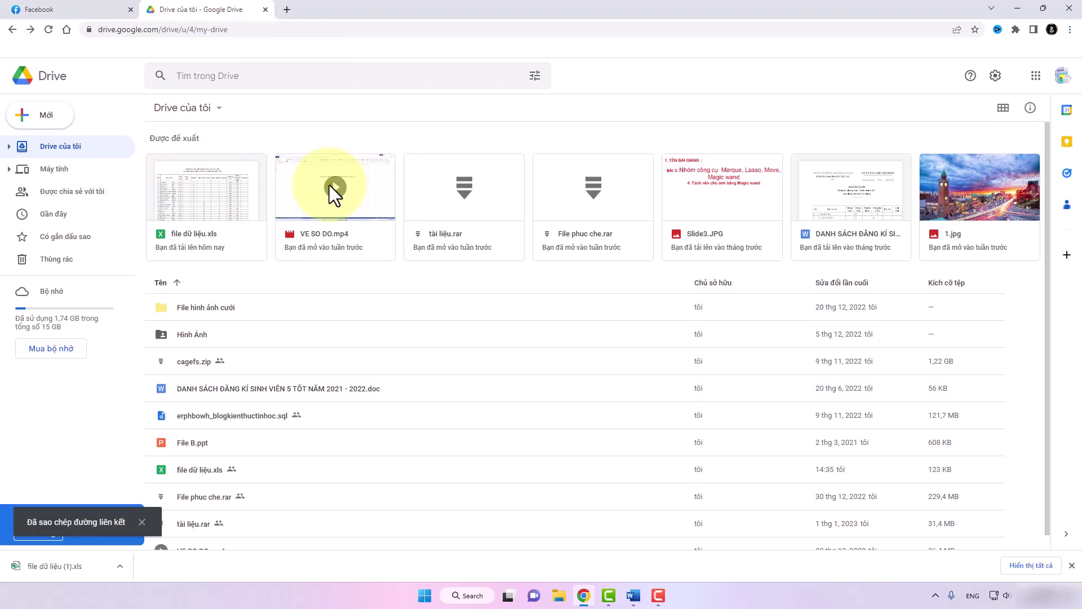
- Paste and send the copied share link in the Messenger chat, then open it
{"action": "left_click", "coordinate": [82, 8]}
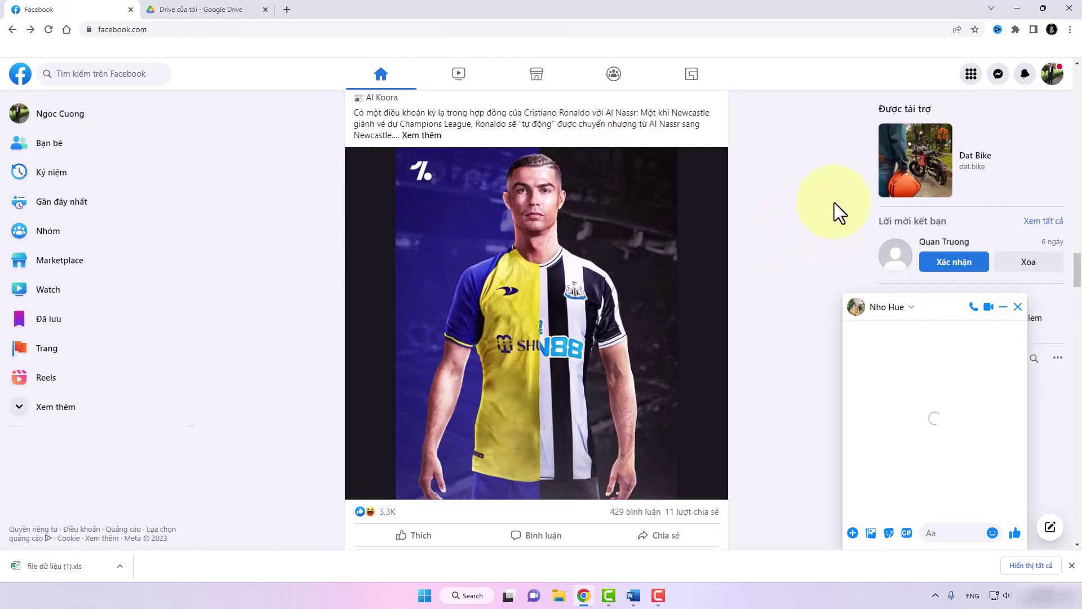
{"action": "left_click", "coordinate": [939, 533]}
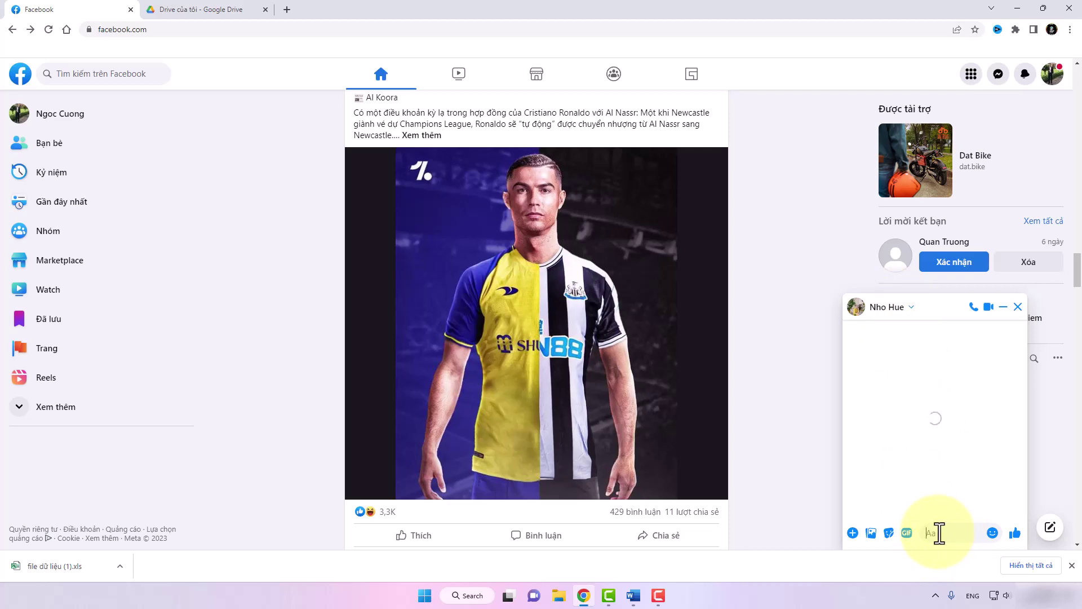
{"action": "key", "text": "ctrl+v"}
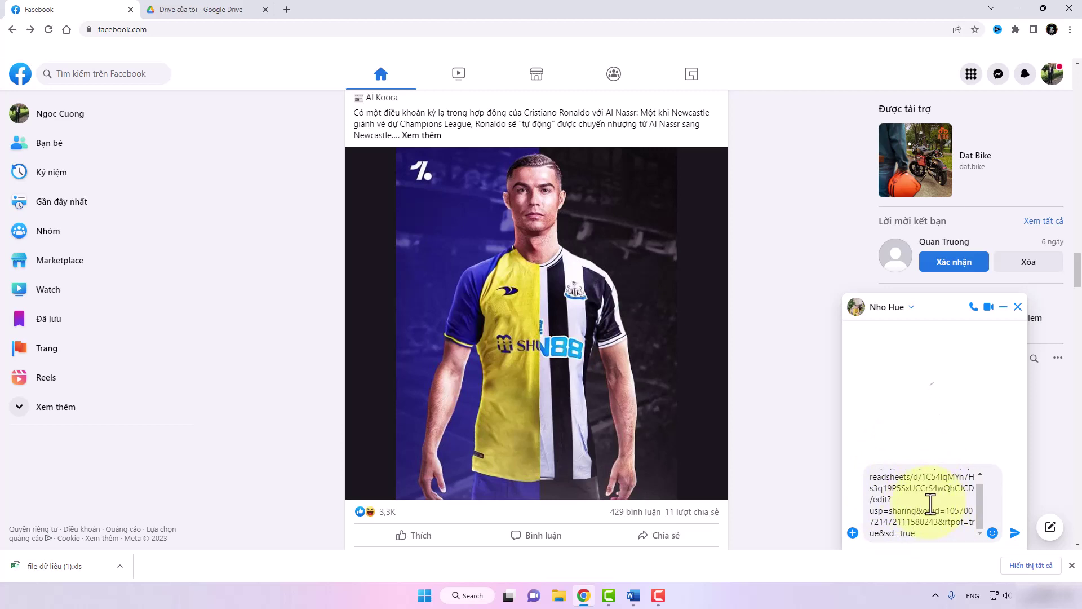
{"action": "key", "text": "Return"}
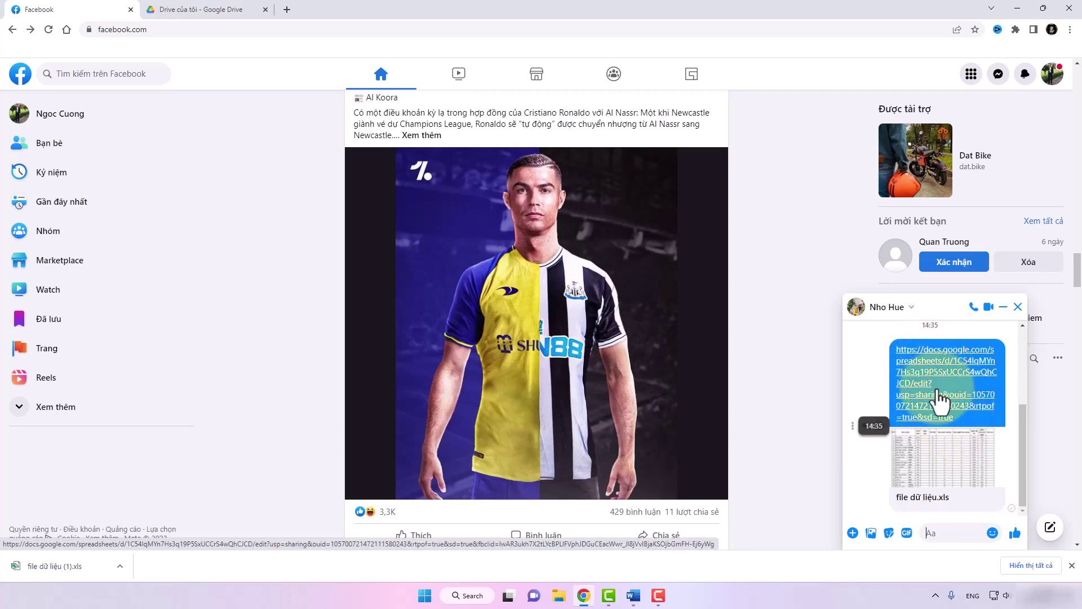
{"action": "left_click", "coordinate": [931, 378]}
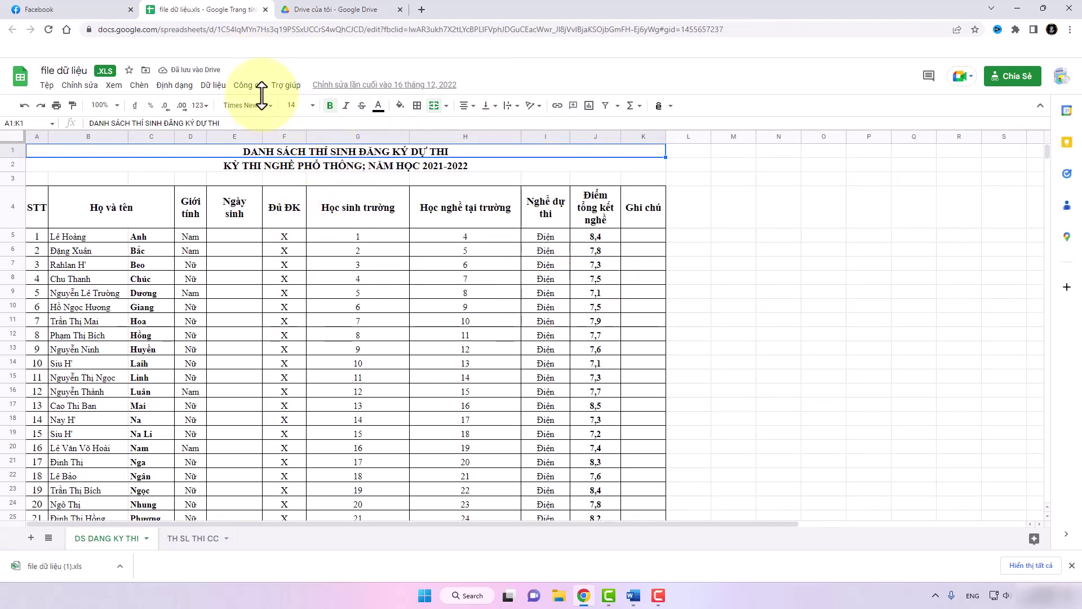
- Download the sheet via Tệp > Tải xuống as Microsoft Excel (.xls), saving 'file dữ liệu (2).xls'
{"action": "left_click", "coordinate": [46, 88]}
{"action": "mouse_move", "coordinate": [64, 106]}
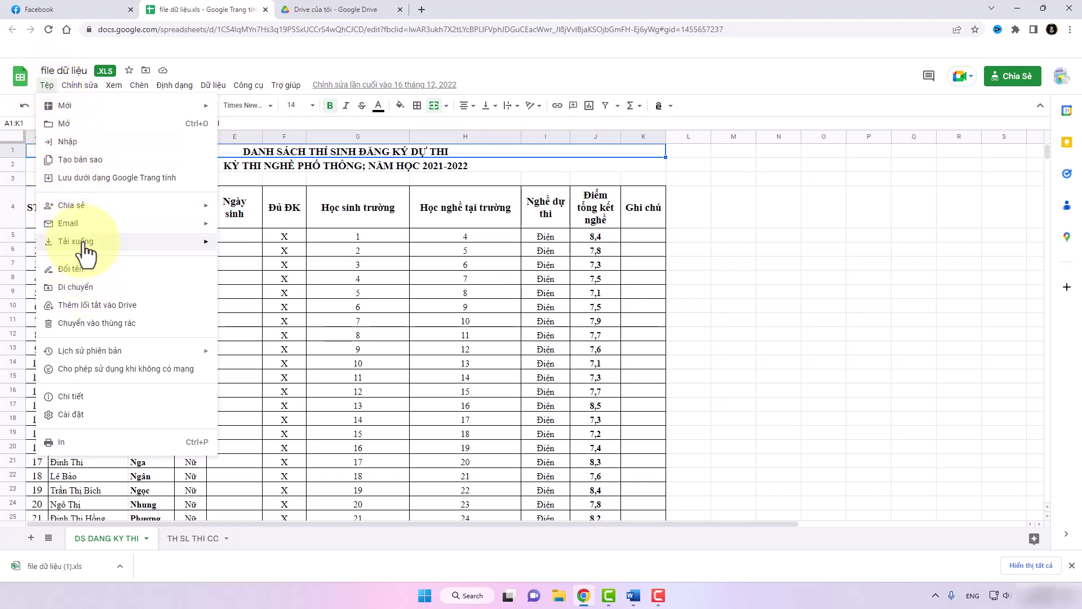
{"action": "mouse_move", "coordinate": [77, 241]}
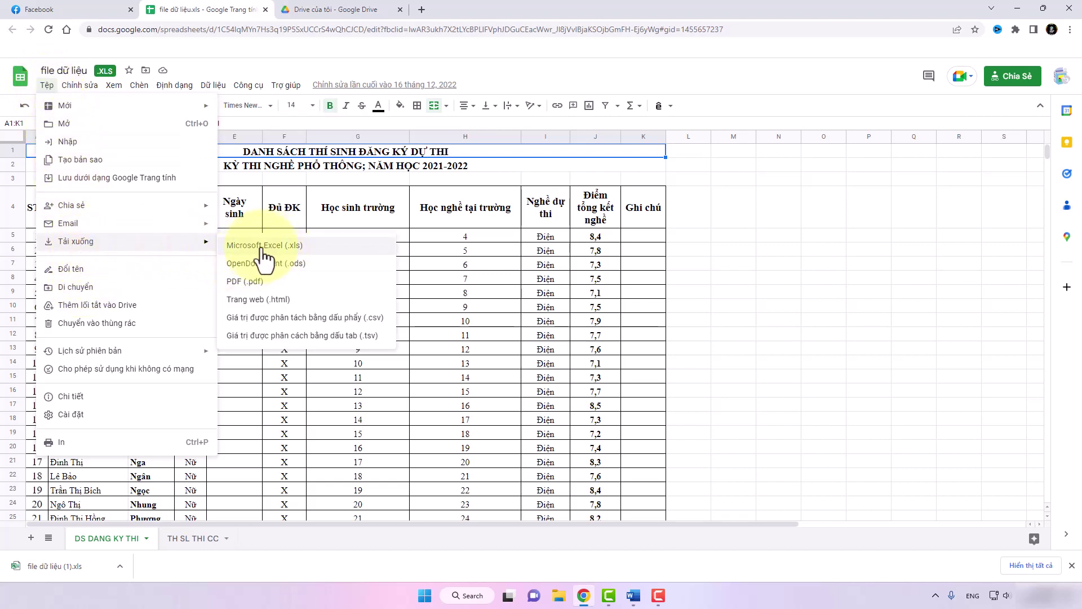
{"action": "left_click", "coordinate": [271, 247]}
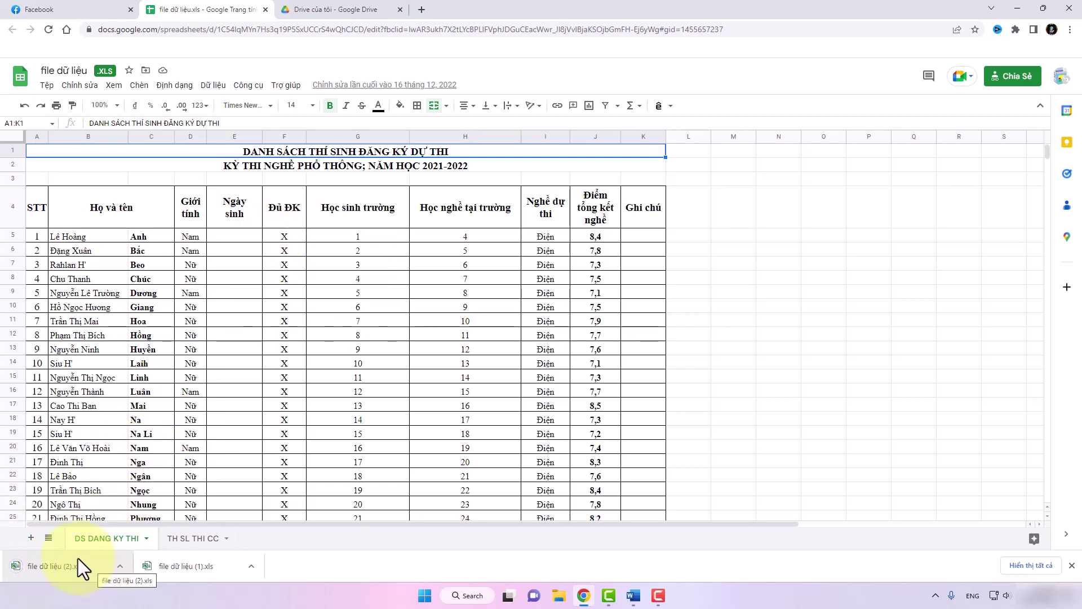
{"action": "right_click", "coordinate": [59, 567]}
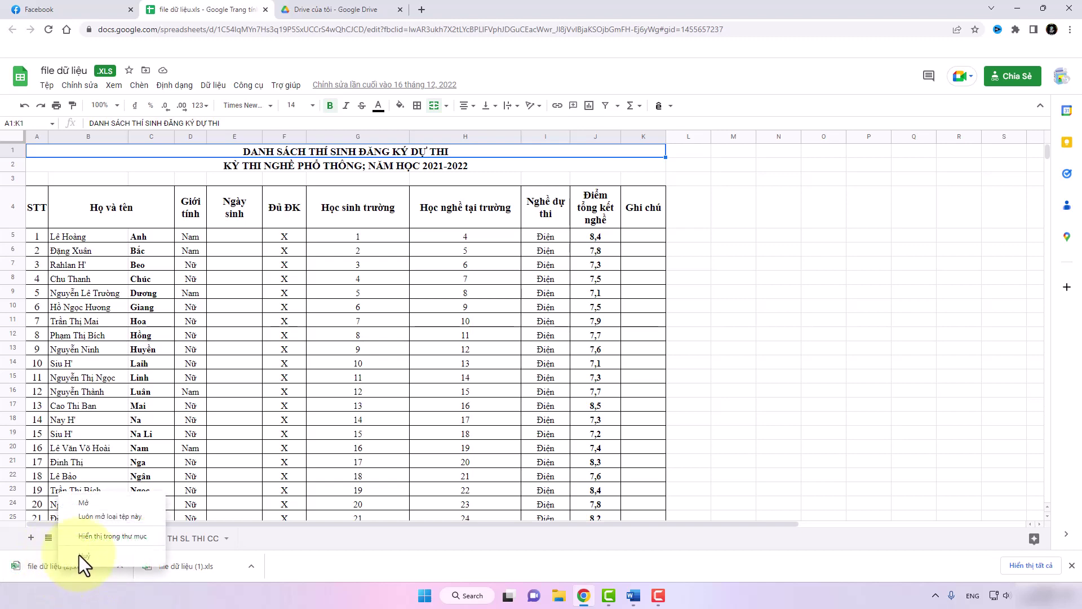
- Show 'file dữ liệu (2).xls' in its Desktop folder, close it, and return to Word
{"action": "left_click", "coordinate": [92, 538]}
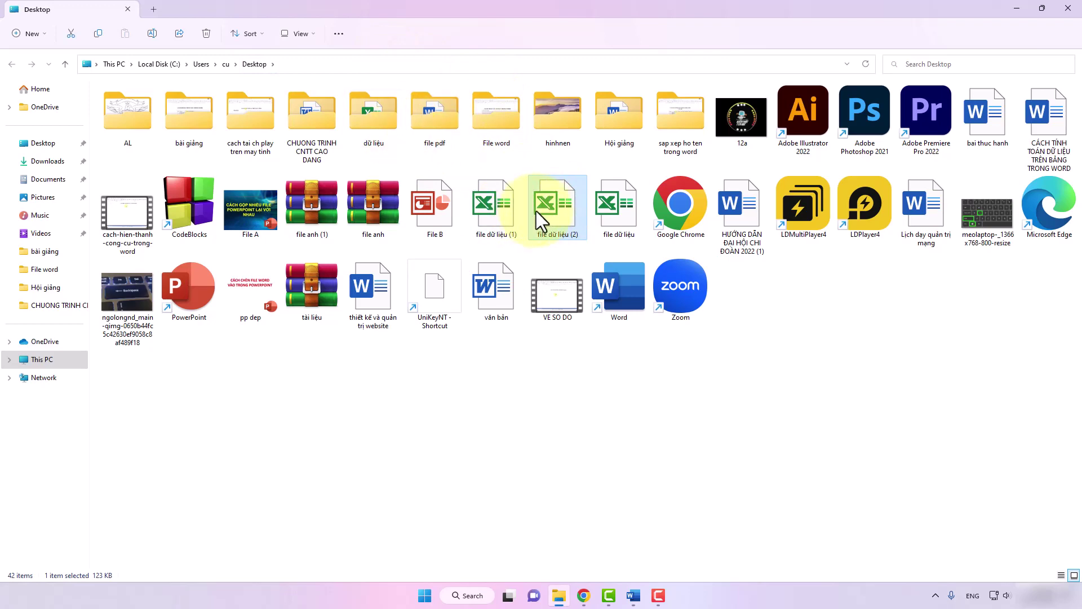
{"action": "left_click", "coordinate": [1068, 8]}
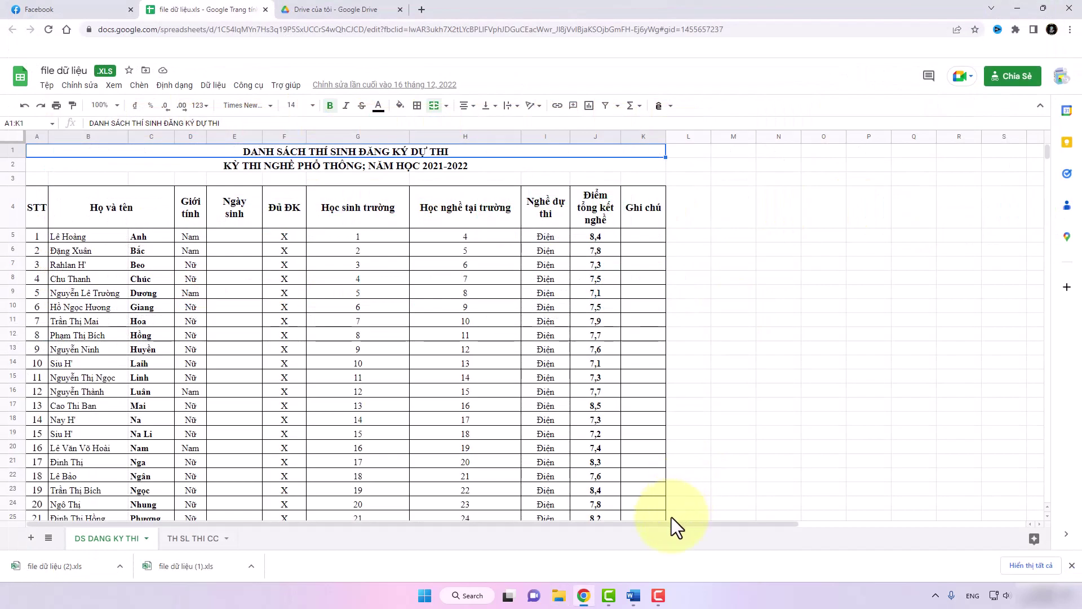
{"action": "left_click", "coordinate": [632, 593]}
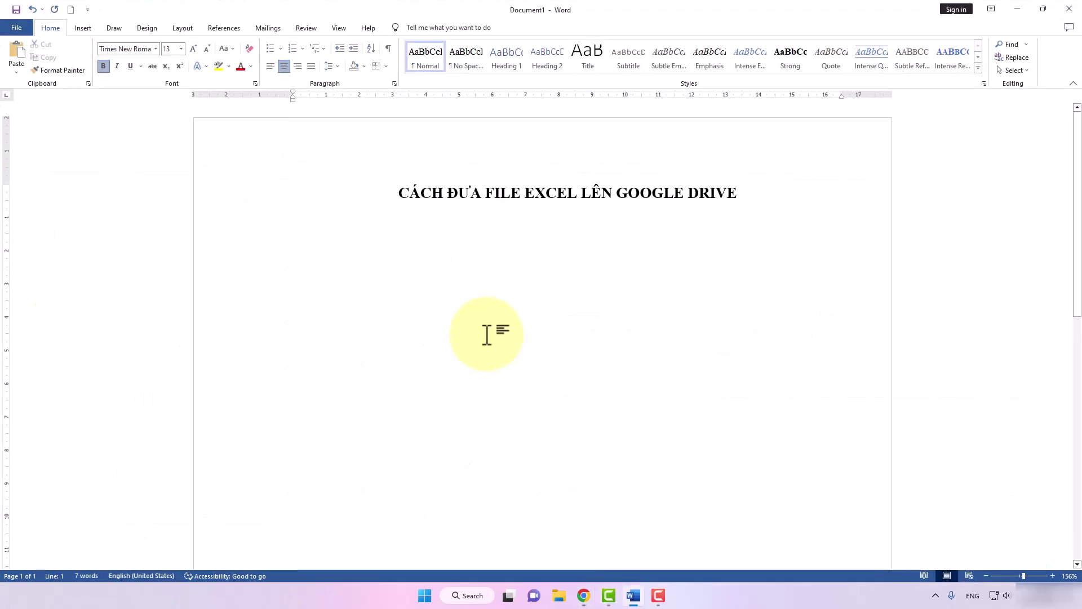